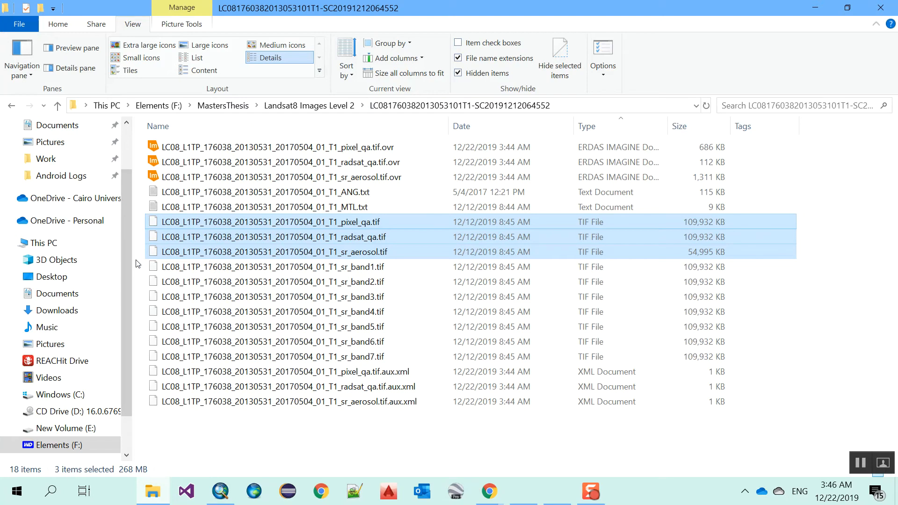
Step: Review the pixel_qa, radsat_qa and sr_aerosol files alongside the surface reflectance bands
left_click_drag(139, 265, 373, 362)
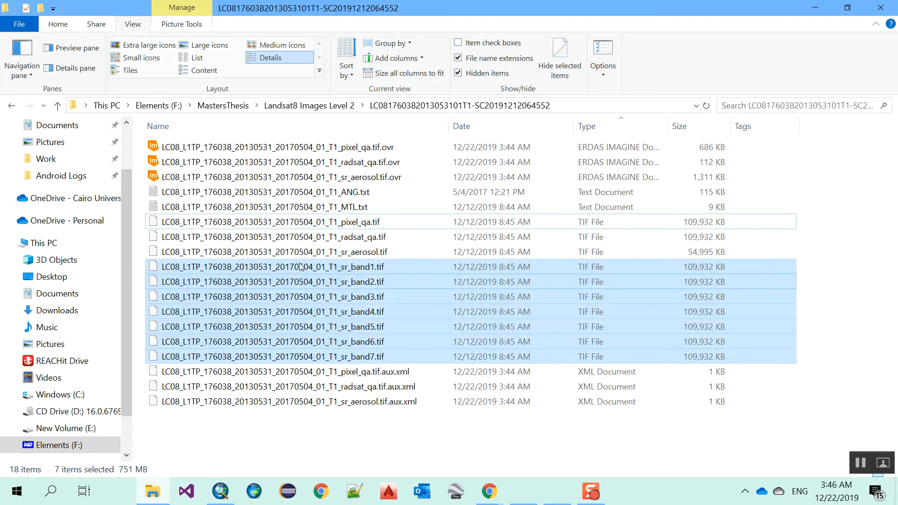
left_click(310, 225)
left_click_drag(137, 218, 220, 255)
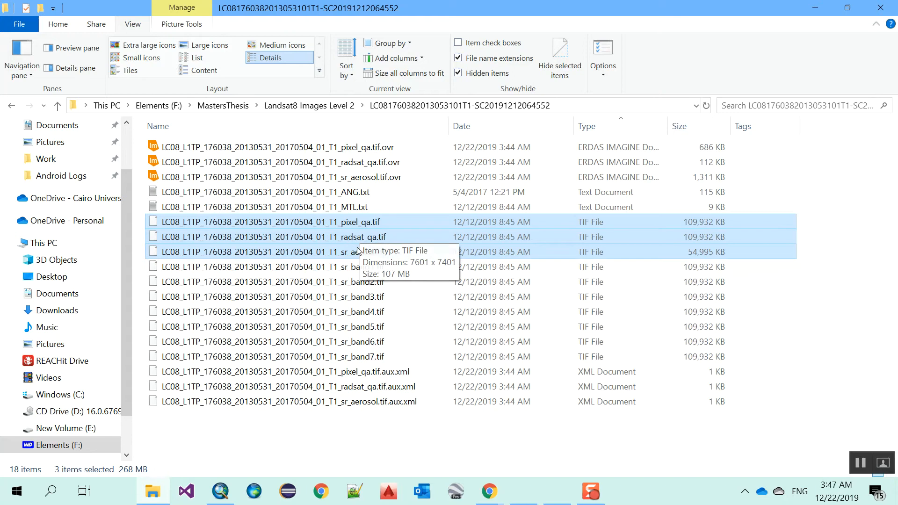
left_click(386, 266)
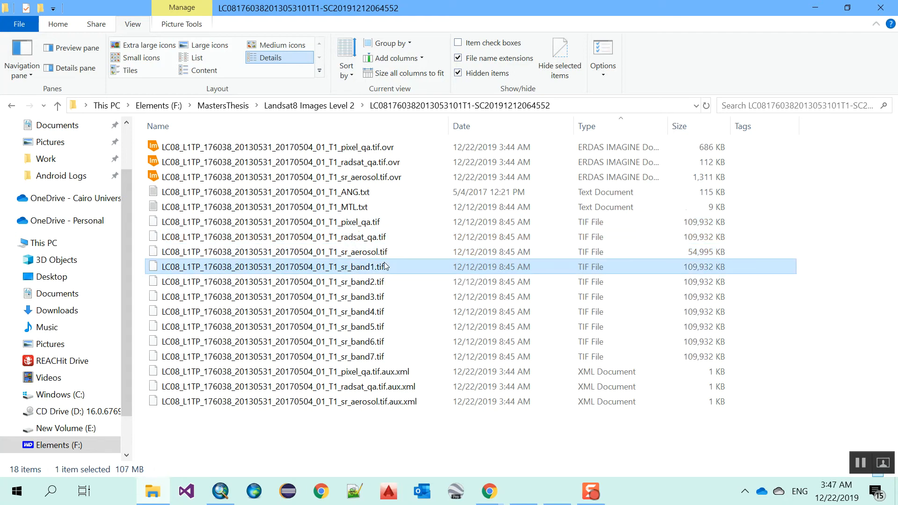
left_click(381, 223)
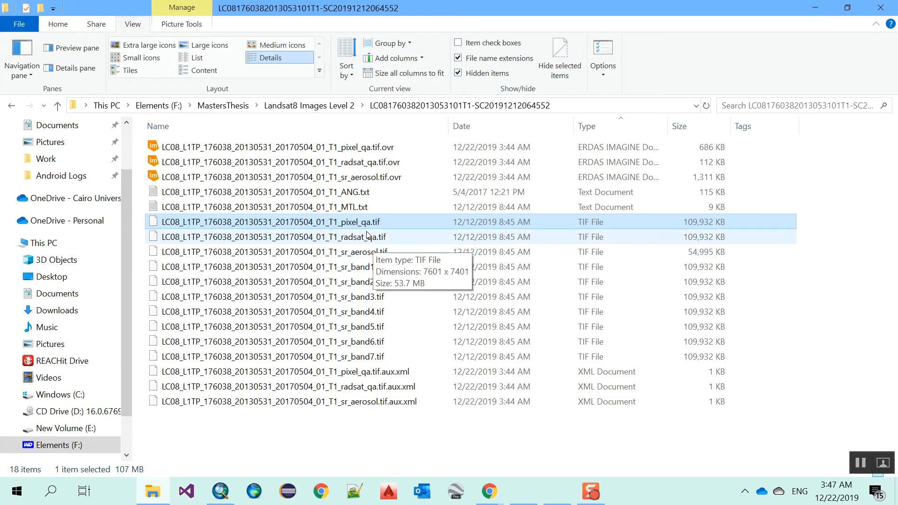
left_click(335, 423)
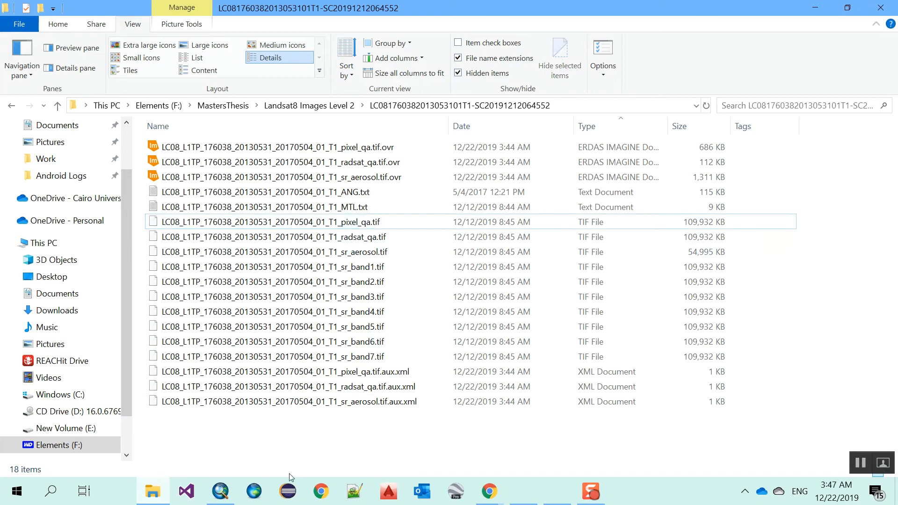
Step: Show the pixel_qa layer in ArcMap and note its 322 to 480 value range
mouse_move(220, 492)
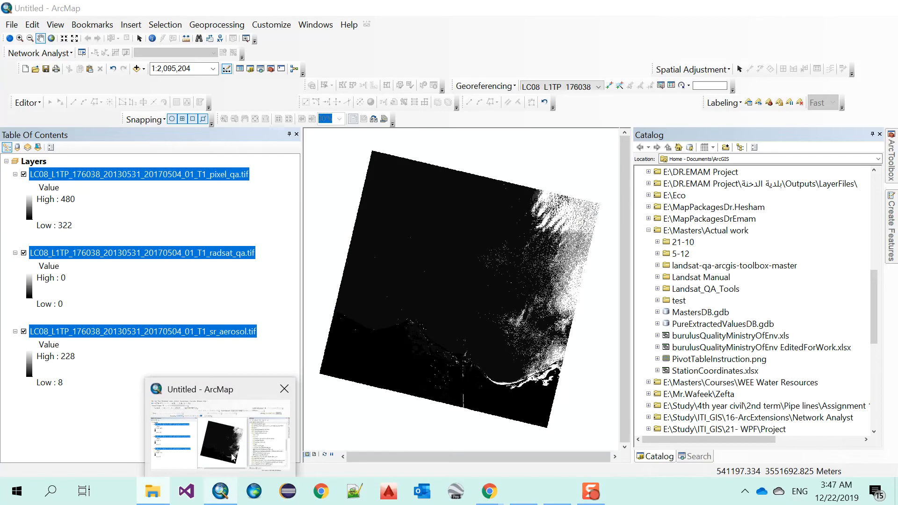
left_click(232, 456)
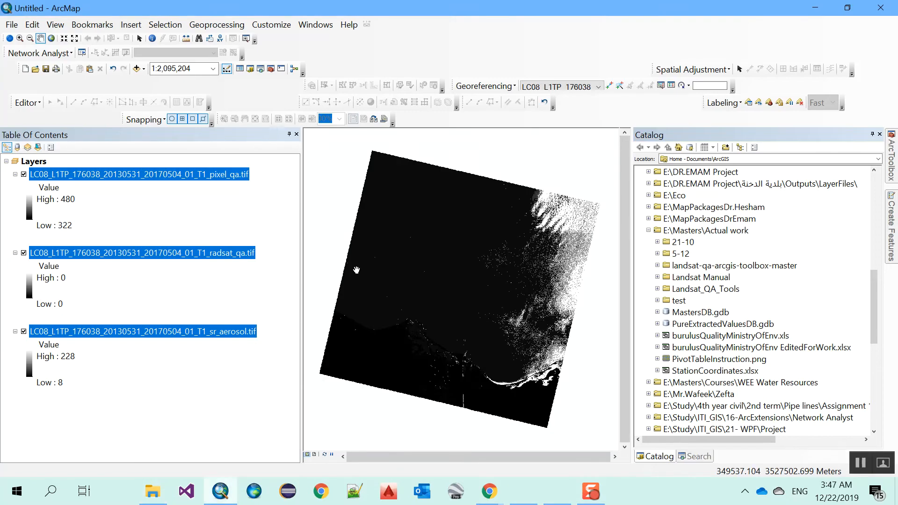
left_click(289, 244)
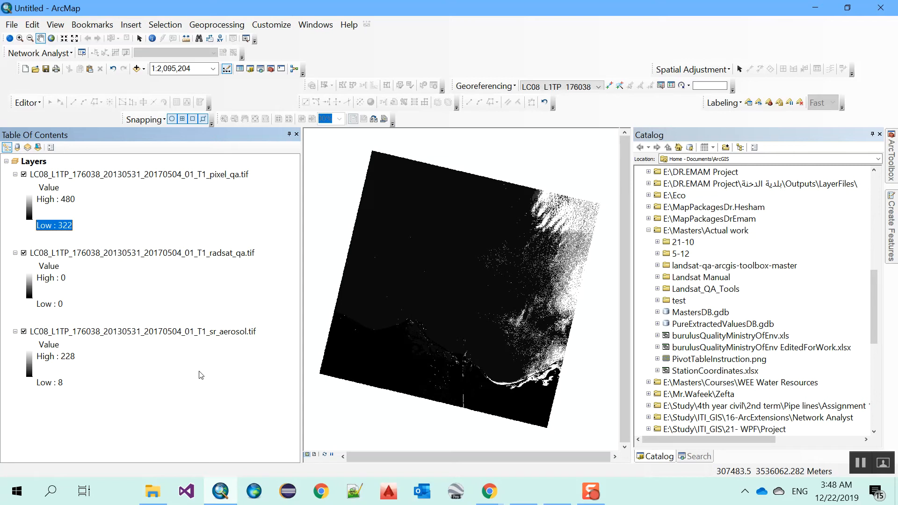
left_click(73, 200)
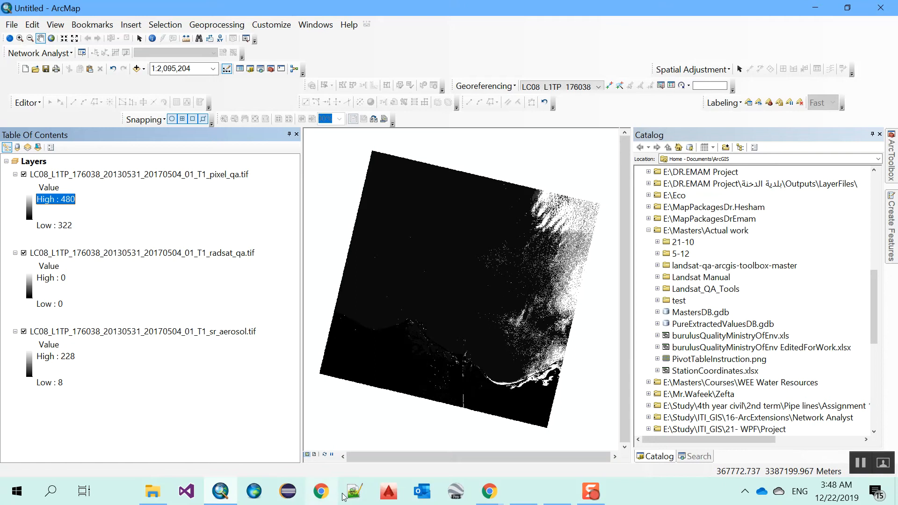
mouse_move(494, 490)
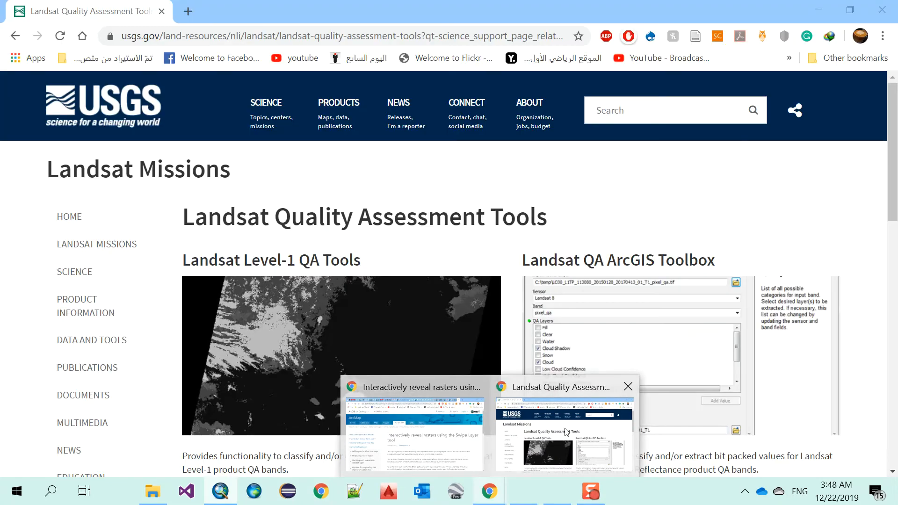
Step: Reach the Landsat QA ArcGIS Toolbox page's download section and follow its toolbox link
left_click(515, 412)
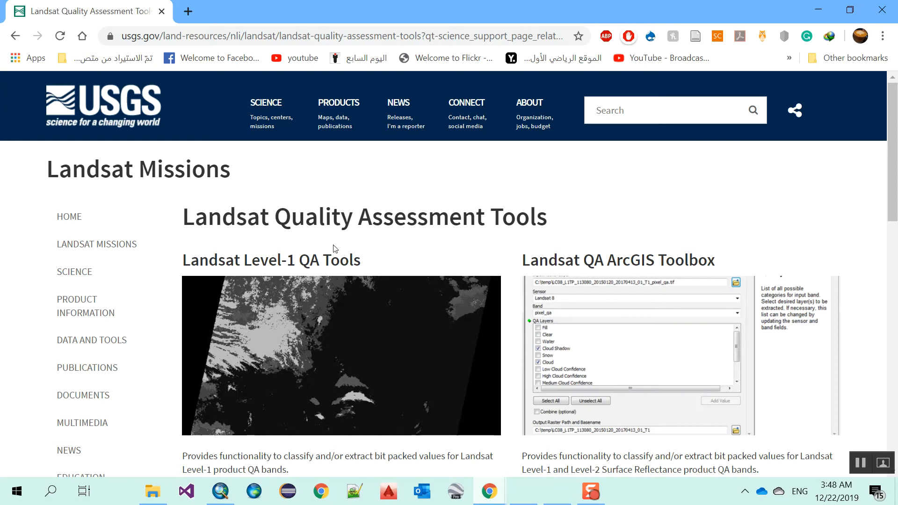
scroll(335, 250, "down", 1)
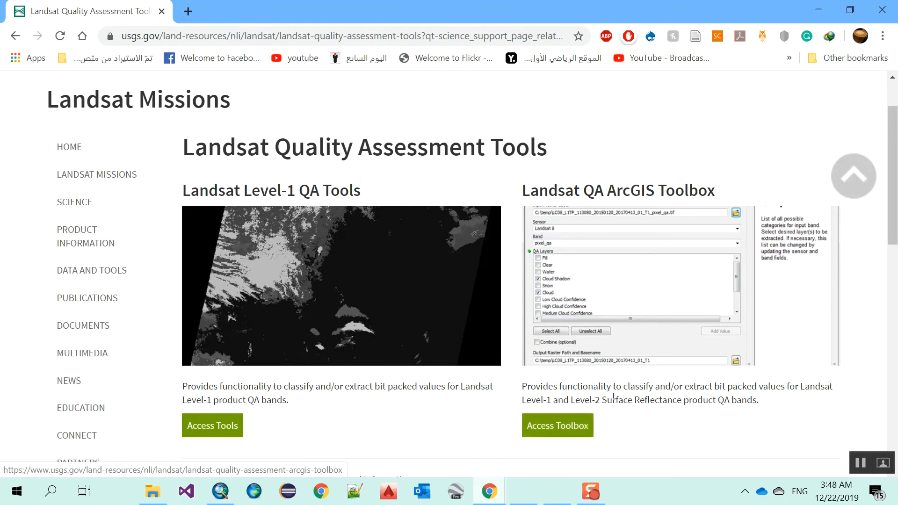
left_click(583, 427)
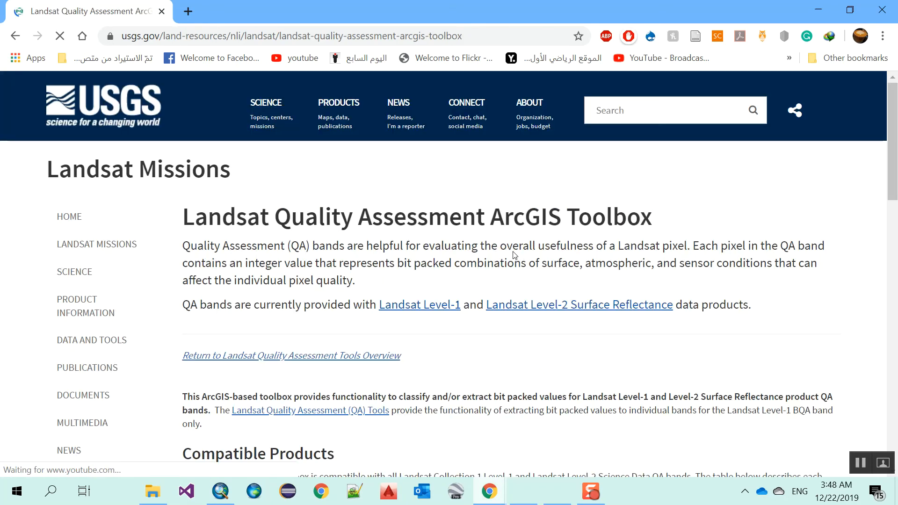
scroll(457, 220, "down", 6)
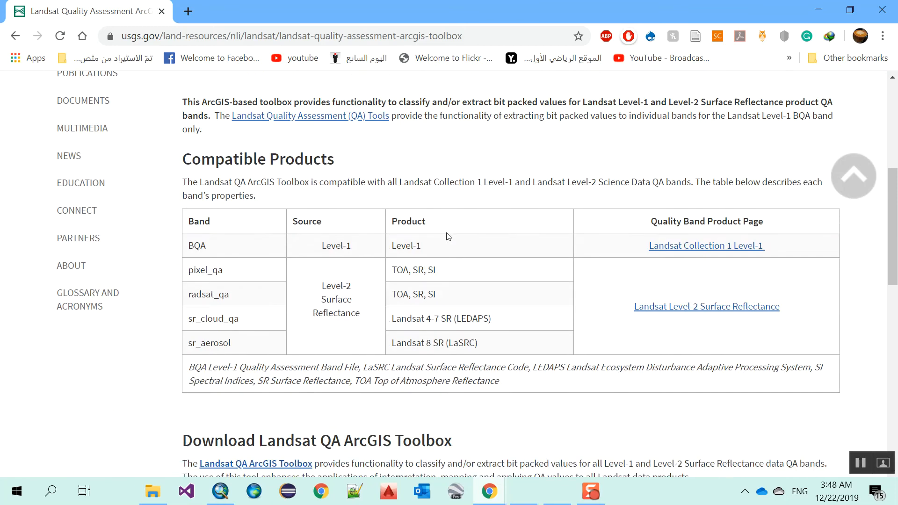
scroll(449, 237, "down", 4)
scroll(444, 238, "down", 3)
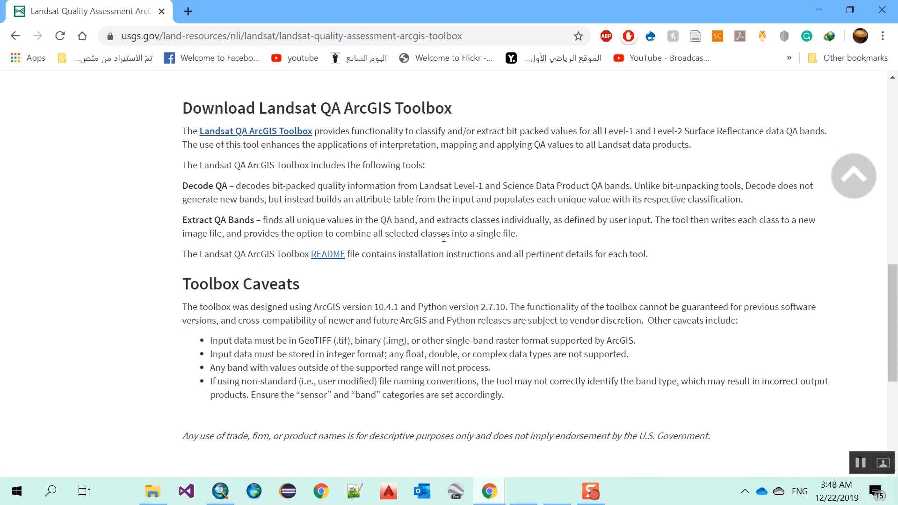
left_click(304, 131)
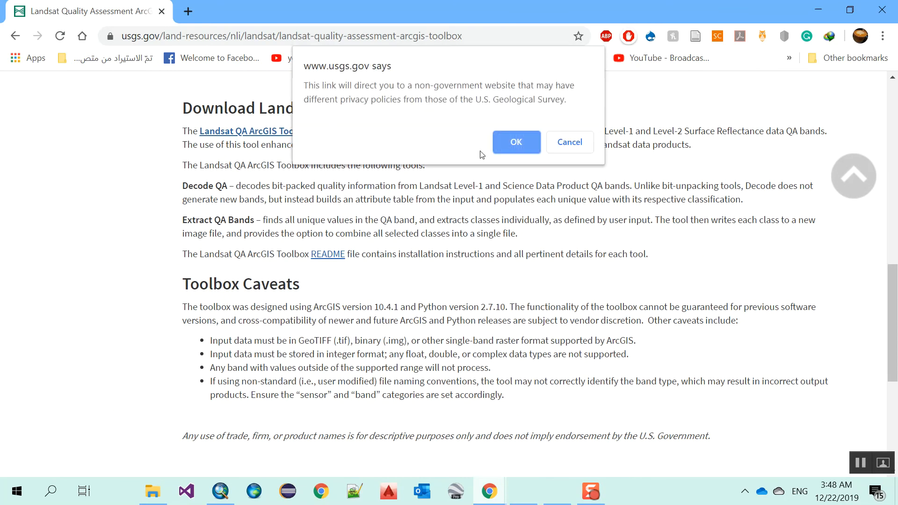
left_click(509, 141)
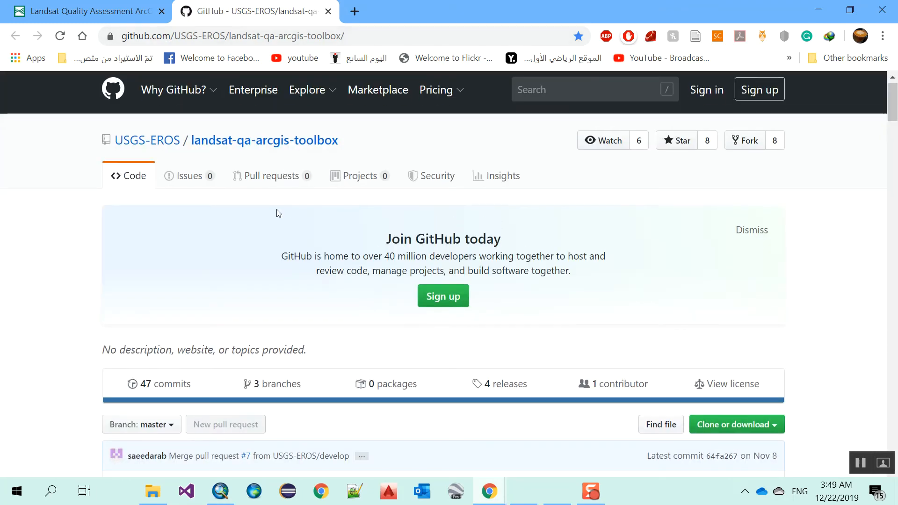
scroll(277, 211, "down", 15)
scroll(278, 228, "down", 8)
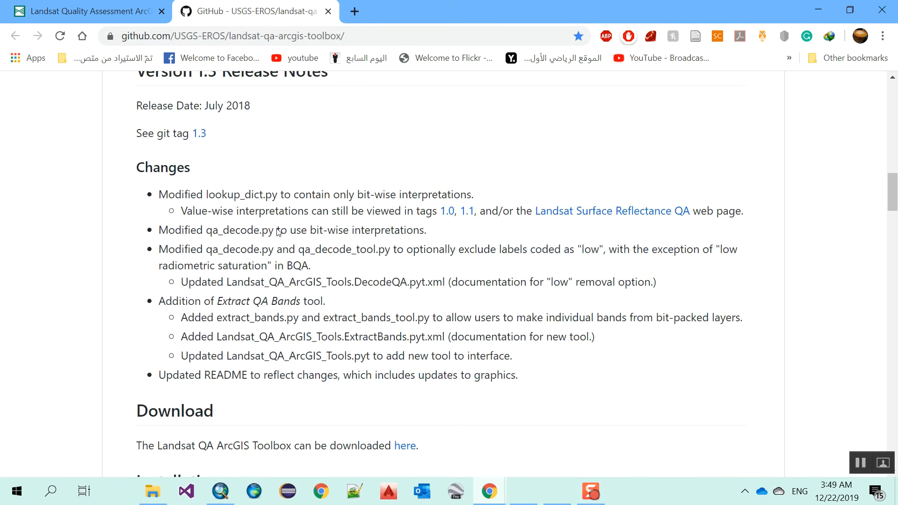
left_click(405, 307)
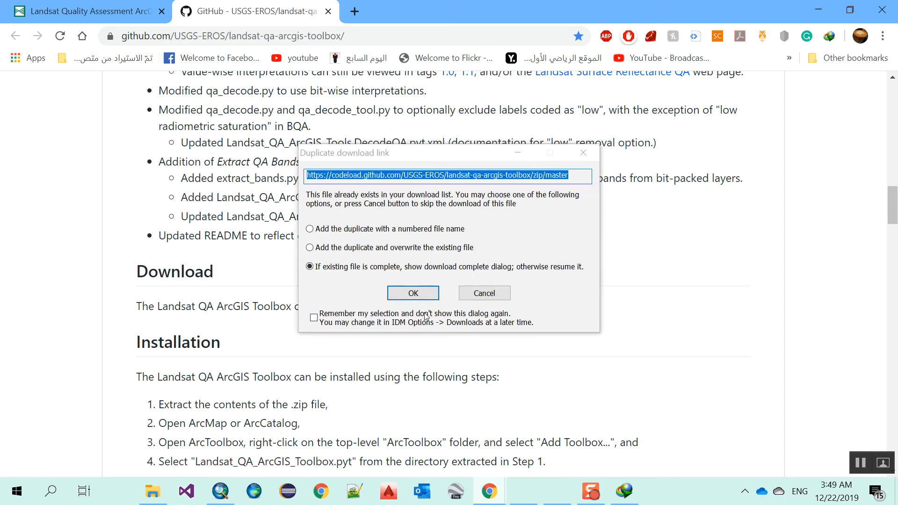
left_click(484, 293)
key("ctrl+w")
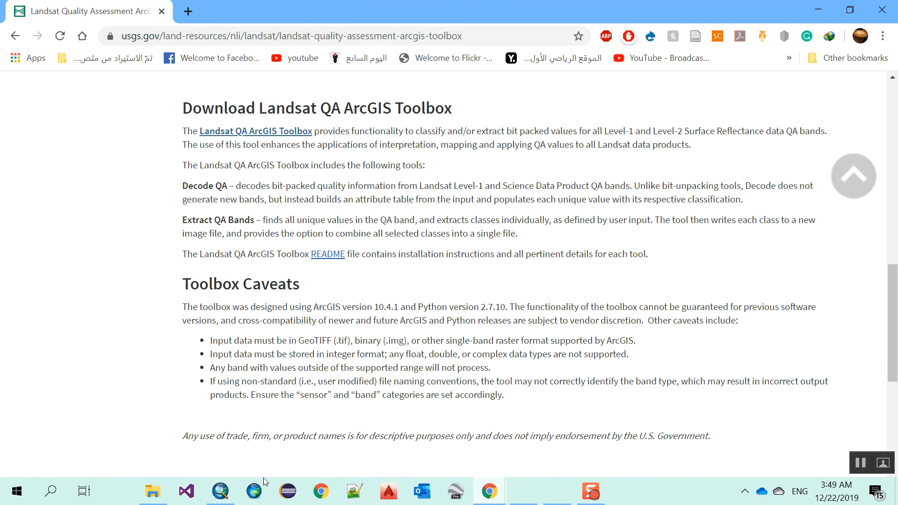
Step: Expand landsat-qa-arcgis-toolbox-master down to Landsat_QA_ArcGIS_Tools.pyt in the Catalog window
mouse_move(229, 496)
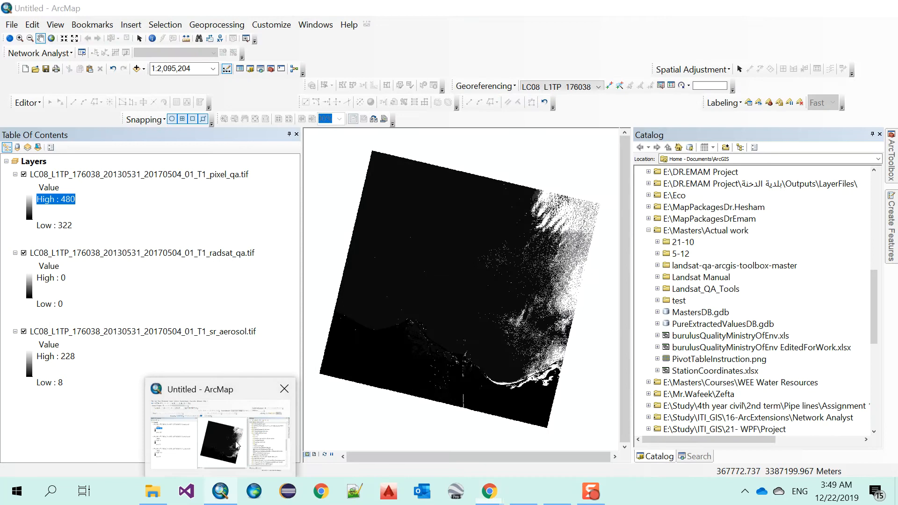
left_click(237, 447)
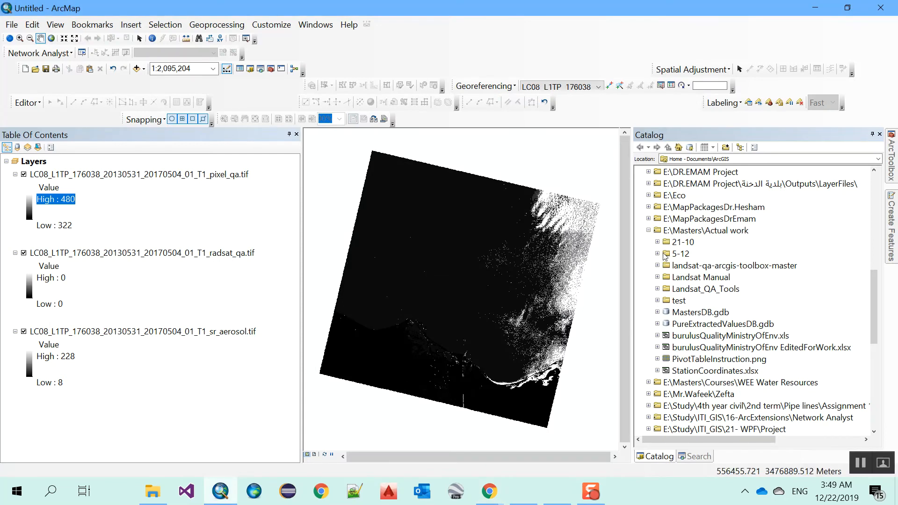
scroll(666, 256, "down", 1)
scroll(677, 244, "up", 1)
left_click(695, 267)
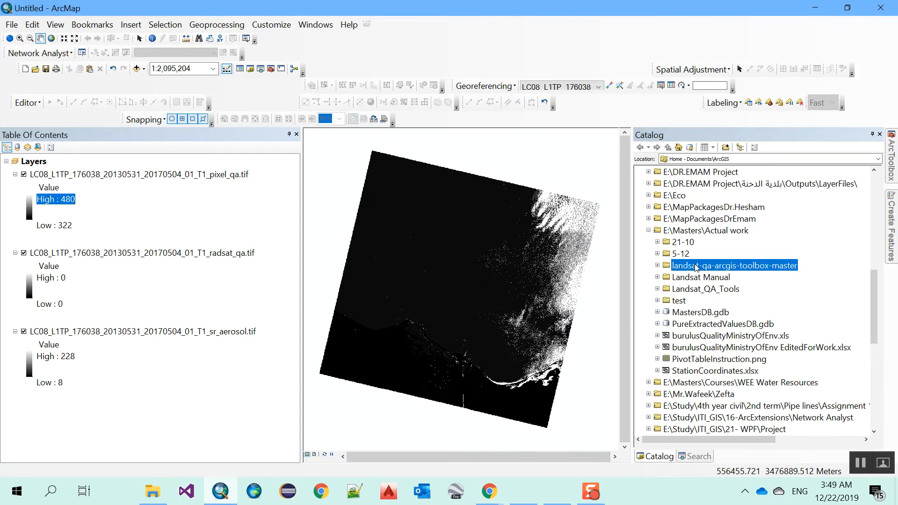
left_click(657, 266)
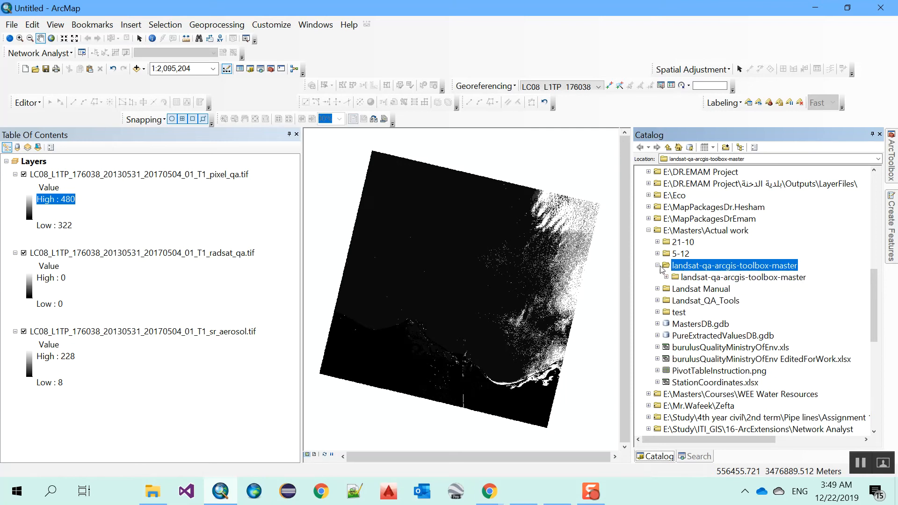
left_click(666, 277)
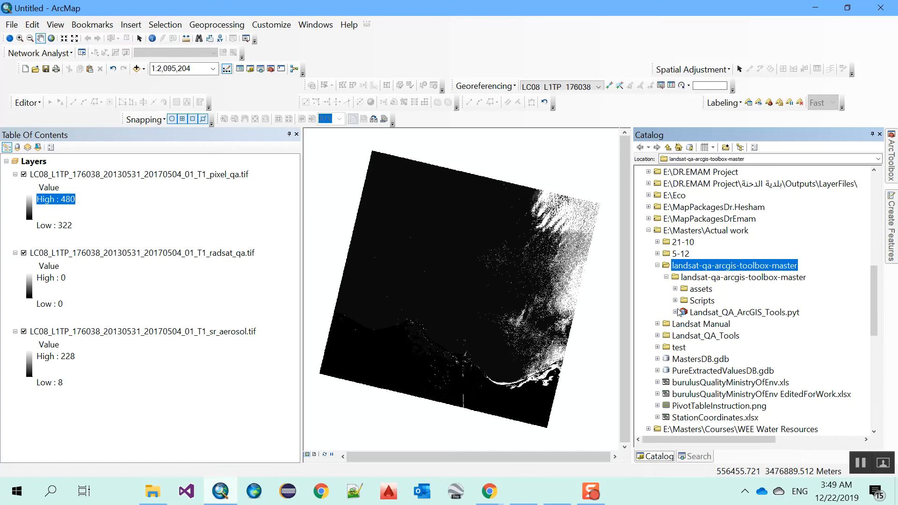
left_click(700, 314)
left_click(675, 312)
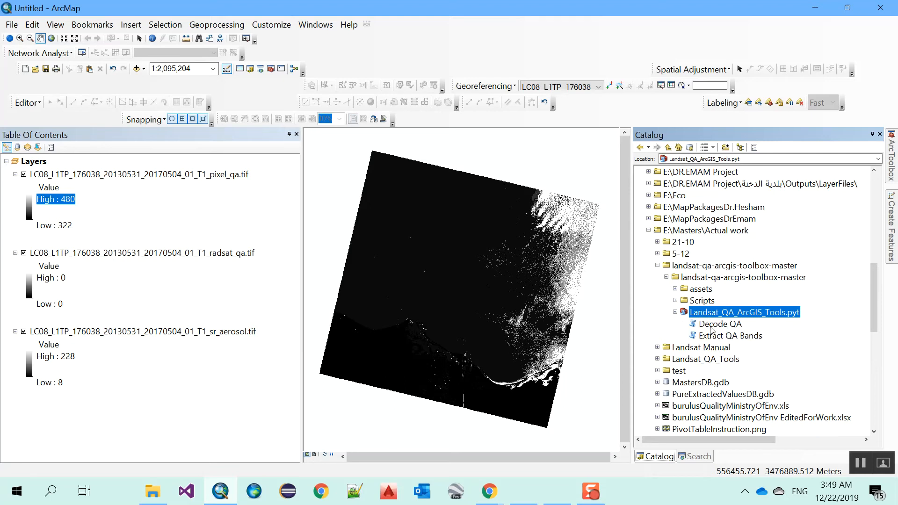
Step: Point out the Decode QA and Extract QA Bands tools, leaving Decode QA selected
left_click(711, 326)
left_click(718, 335)
left_click(718, 326)
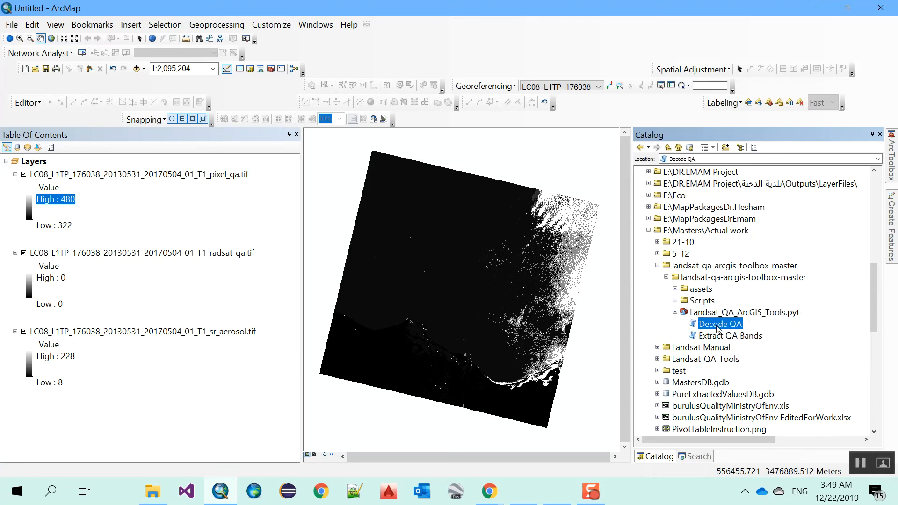
left_click(721, 336)
left_click(720, 327)
left_click(713, 337)
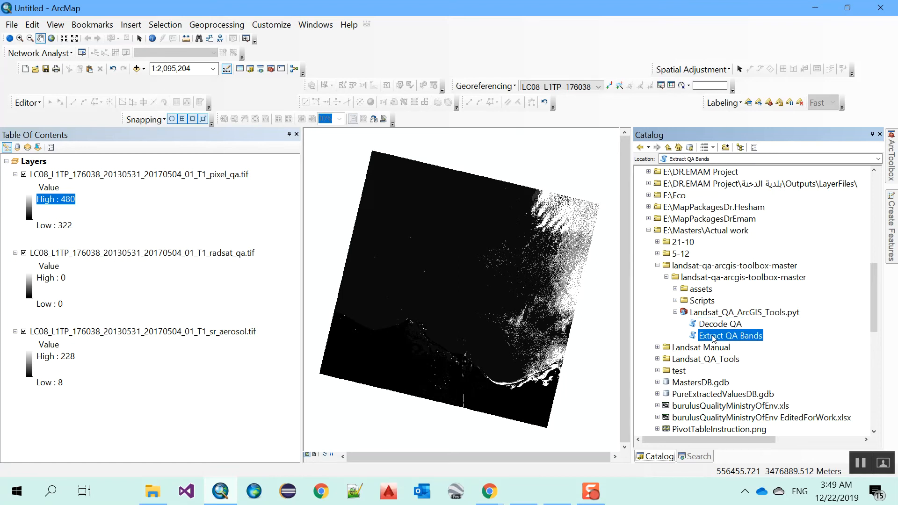
left_click(713, 326)
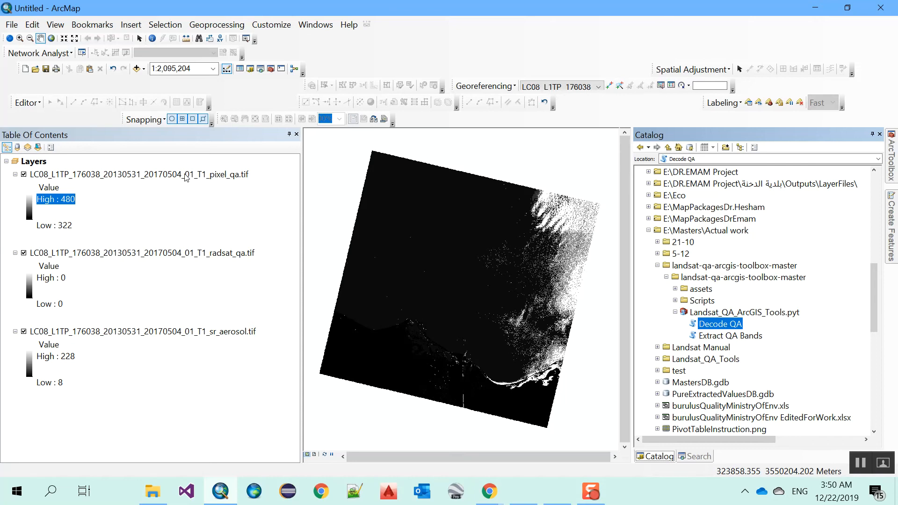
Step: Run Decode QA on pixel_qa.tif with Sensor Landsat 8 and Band pixel_qa
double_click(719, 325)
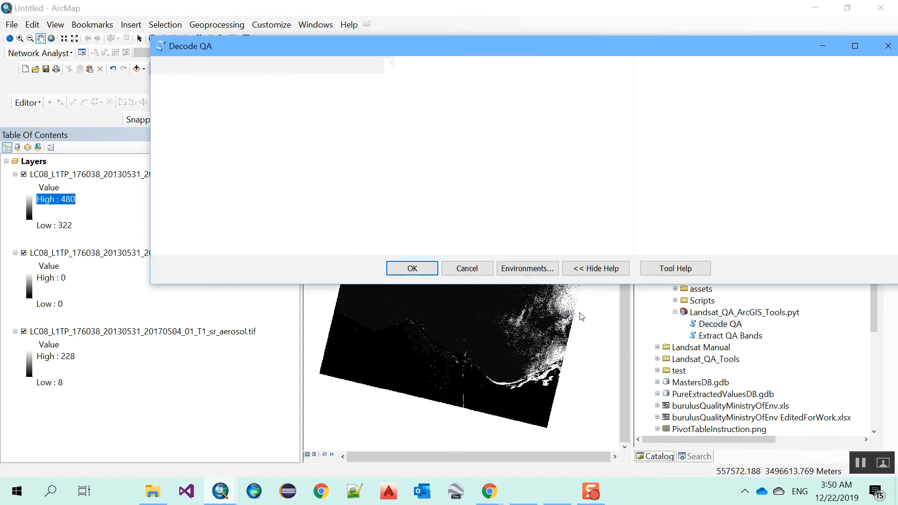
left_click(607, 82)
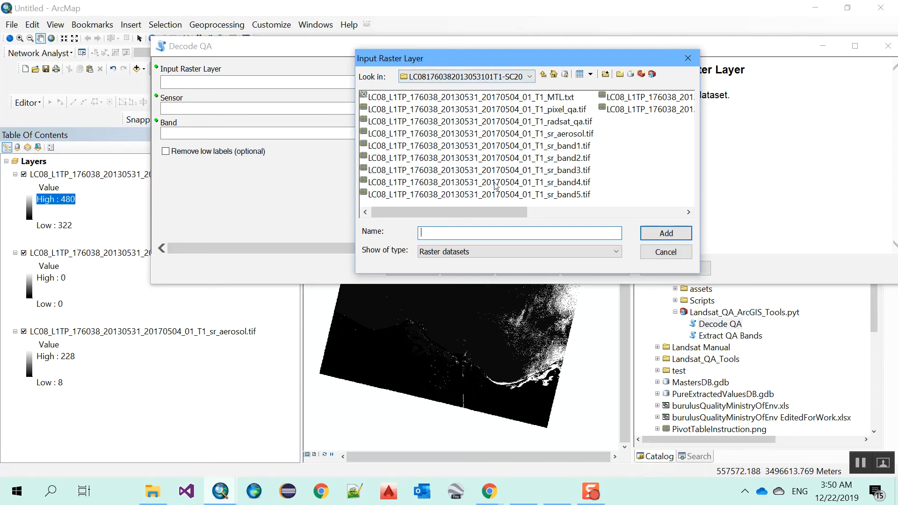
left_click(528, 113)
left_click(666, 233)
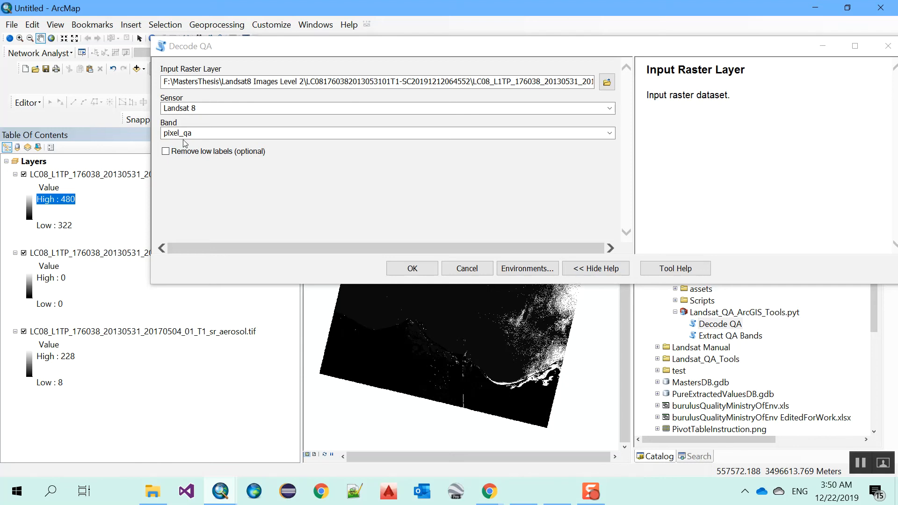
left_click(427, 271)
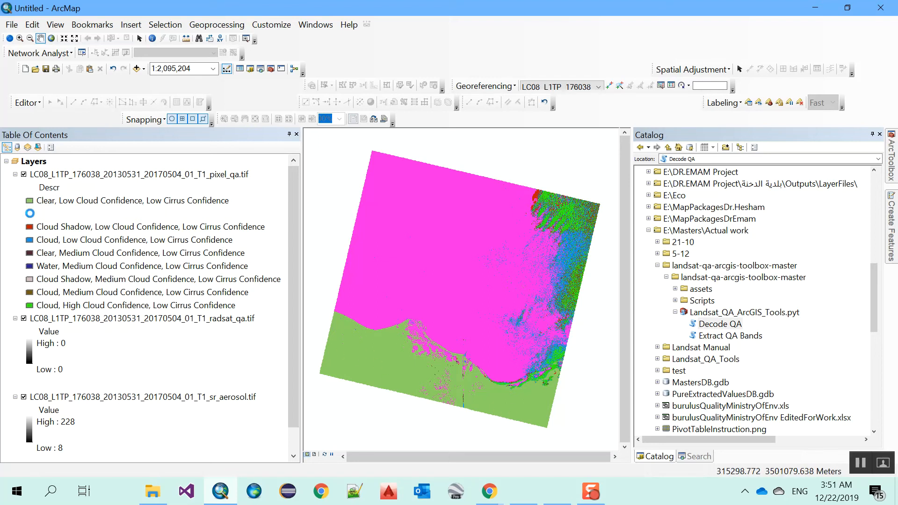
Step: Inspect the decoded Water, Cloud Shadow and Cloud low-confidence classes on the pixel_qa layer
double_click(29, 214)
left_click(617, 100)
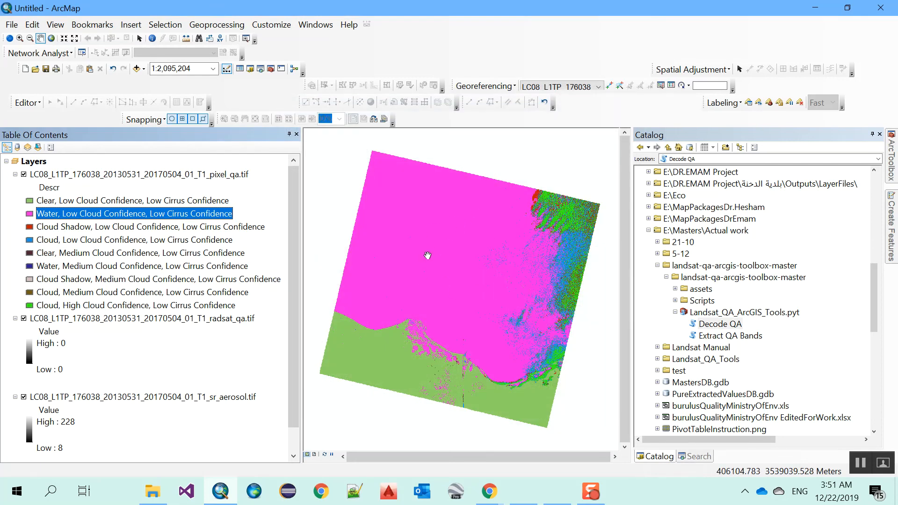
left_click(81, 228)
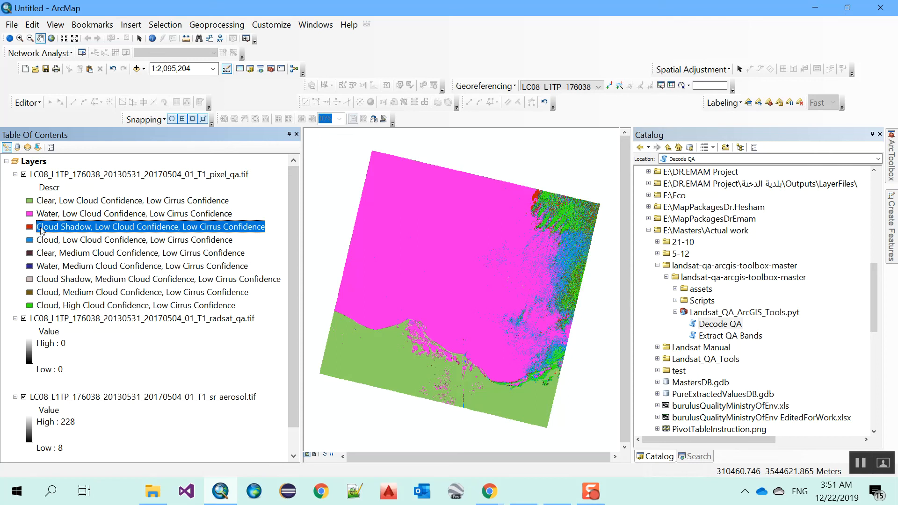
left_click(53, 242)
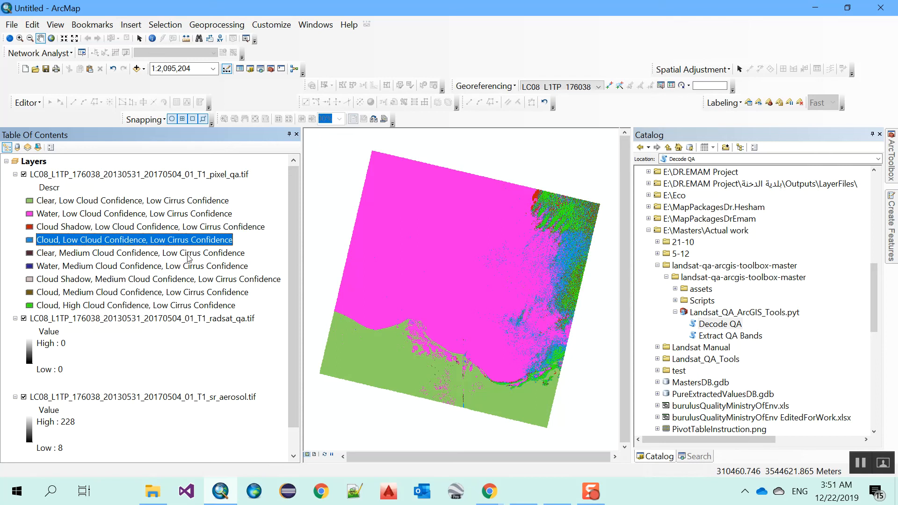
left_click(172, 175)
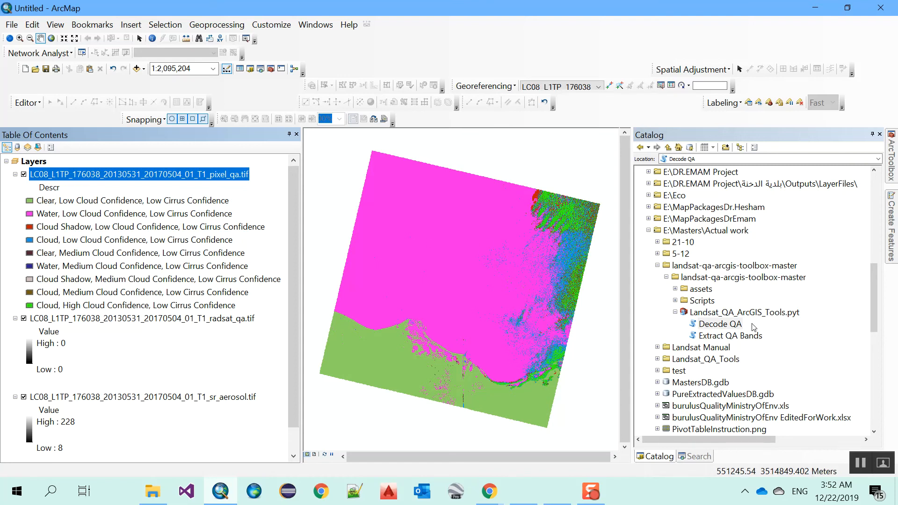
left_click(727, 337)
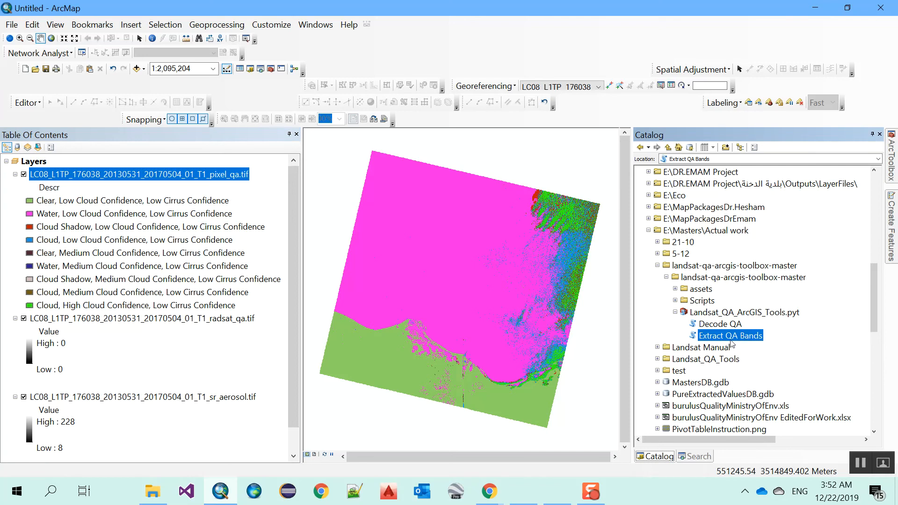
Step: Open Extract QA Bands with pixel_qa.tif as the input raster
double_click(732, 336)
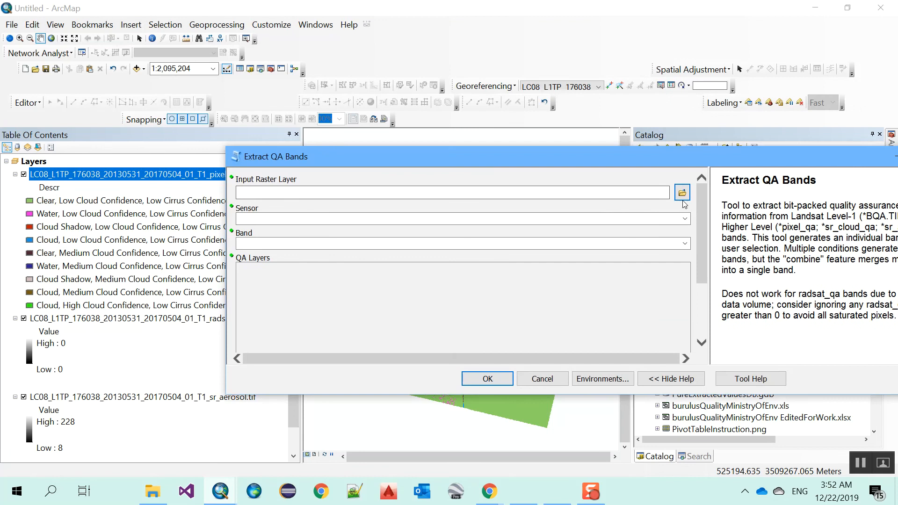
left_click(681, 197)
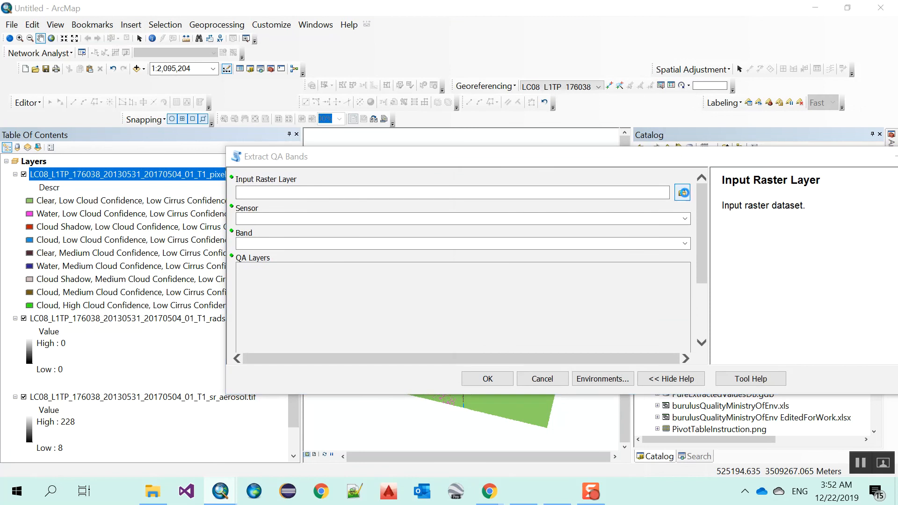
double_click(632, 221)
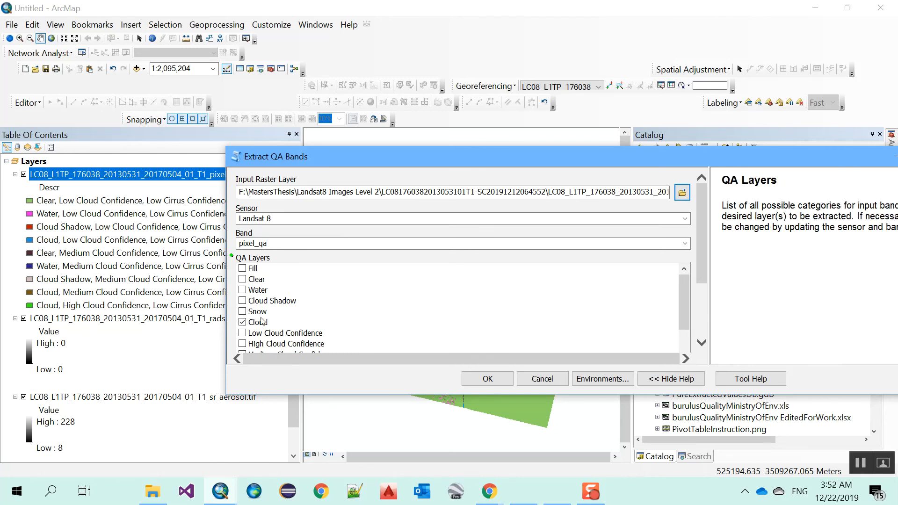
left_click_drag(702, 248, 708, 310)
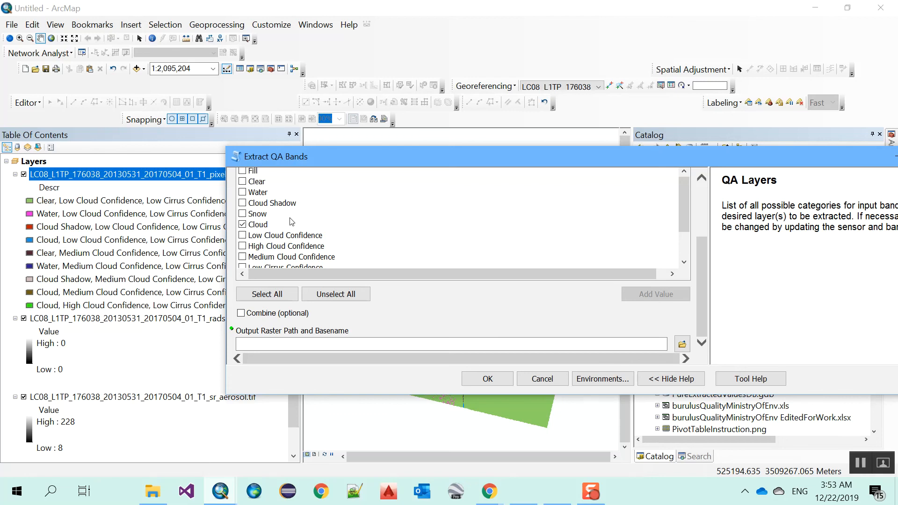
scroll(706, 243, "up", 1)
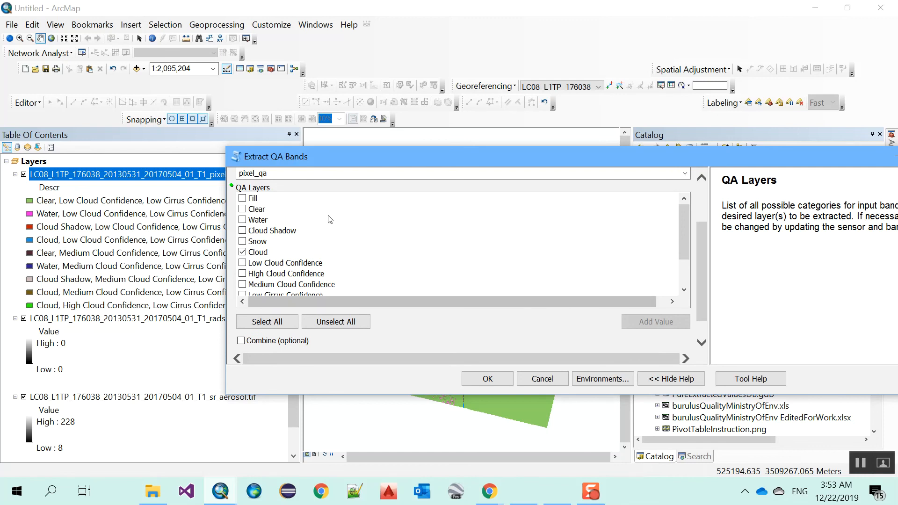
Step: Check Water and uncheck Cloud in the QA Layers to extract
left_click_drag(356, 158, 530, 143)
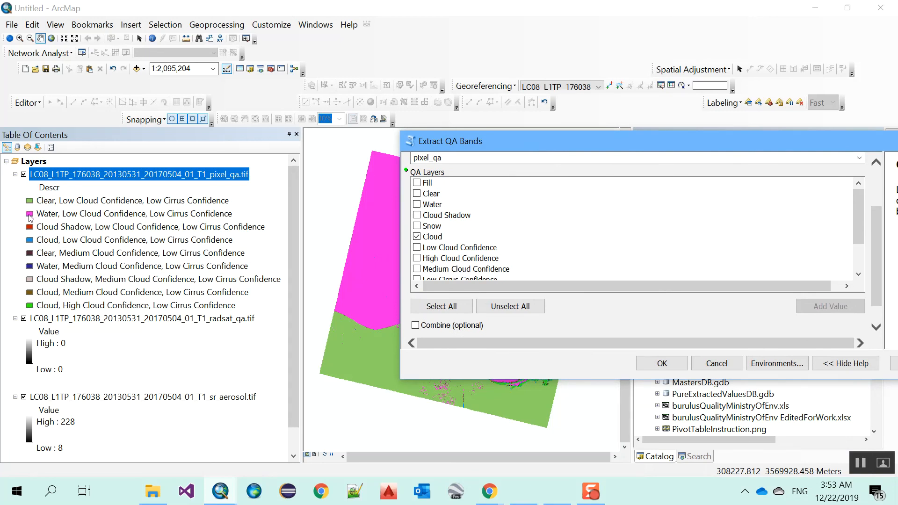
left_click(417, 205)
left_click(417, 237)
left_click_drag(456, 140, 393, 121)
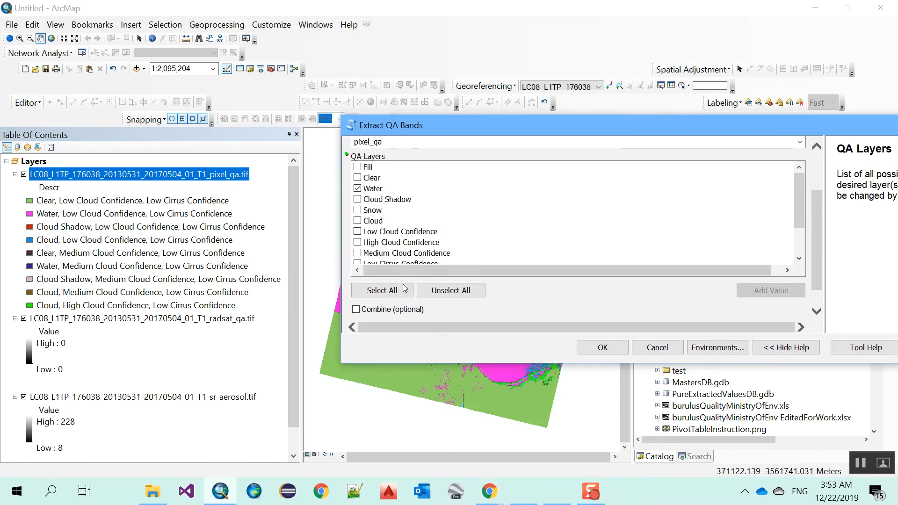
left_click_drag(818, 243, 819, 288)
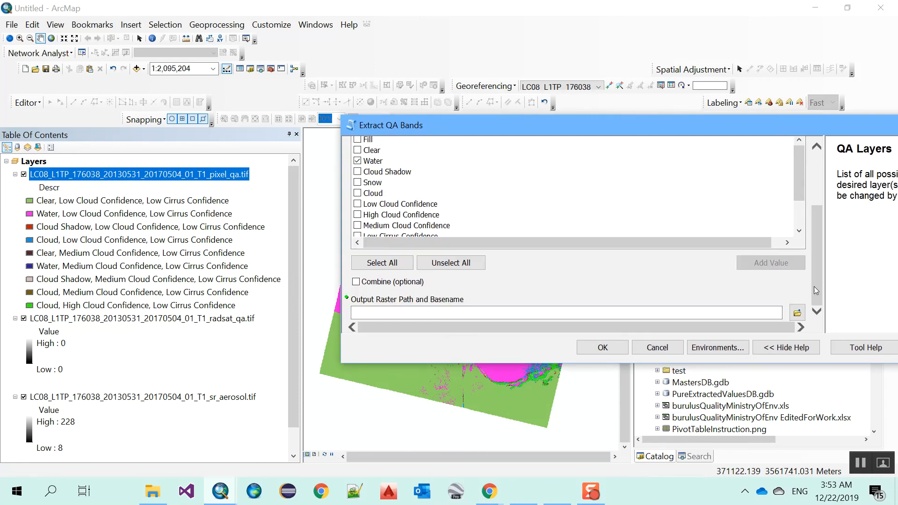
left_click(798, 312)
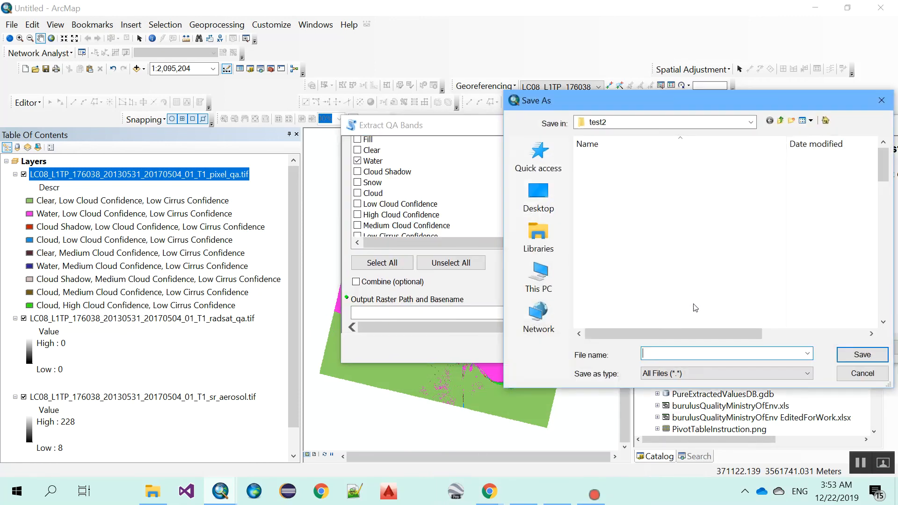
Step: Save the output as 'res' in a new Desktop folder Res and run the extraction
left_click(546, 211)
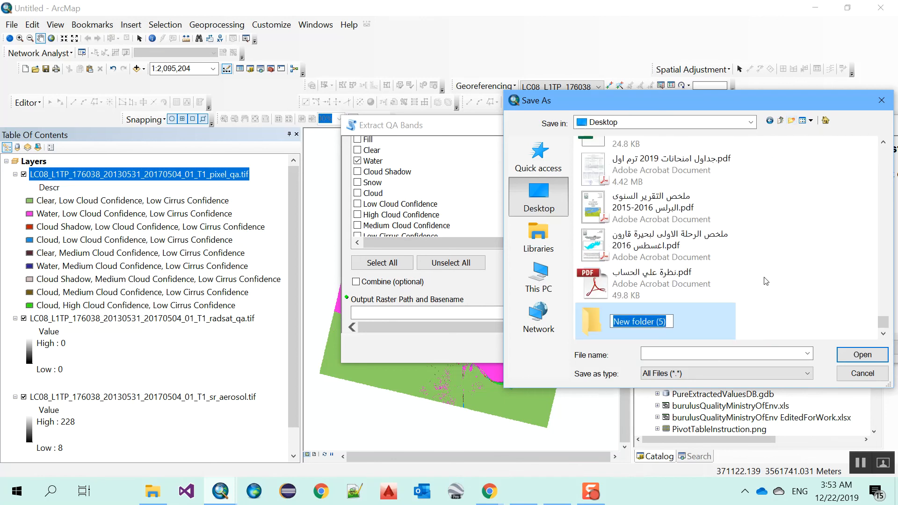
type("Res")
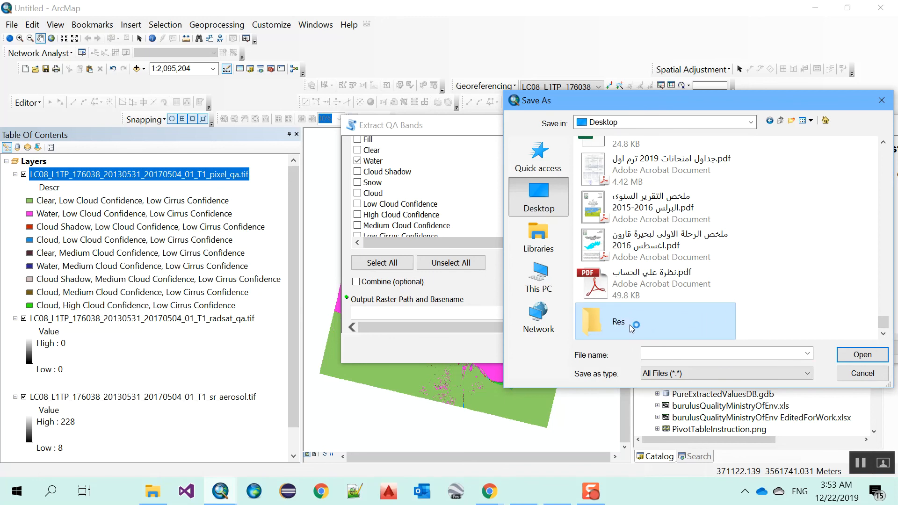
left_click(797, 352)
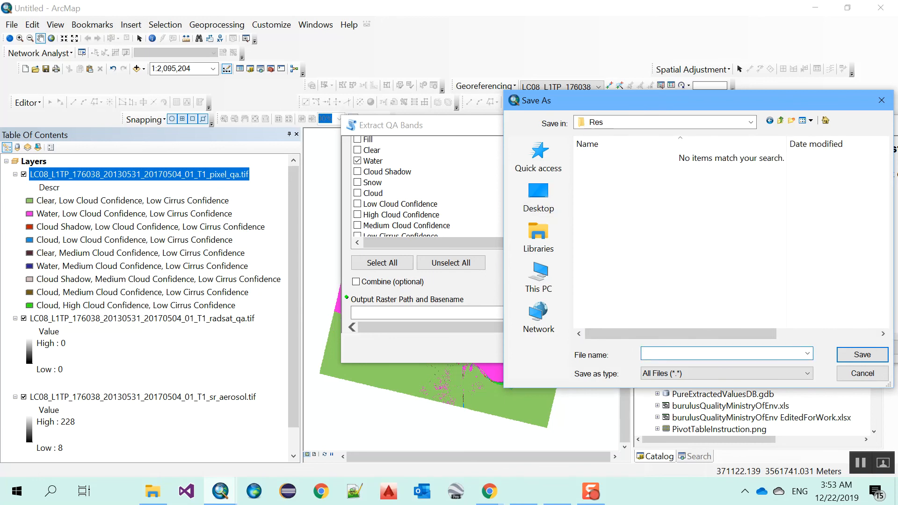
type("res")
left_click(862, 355)
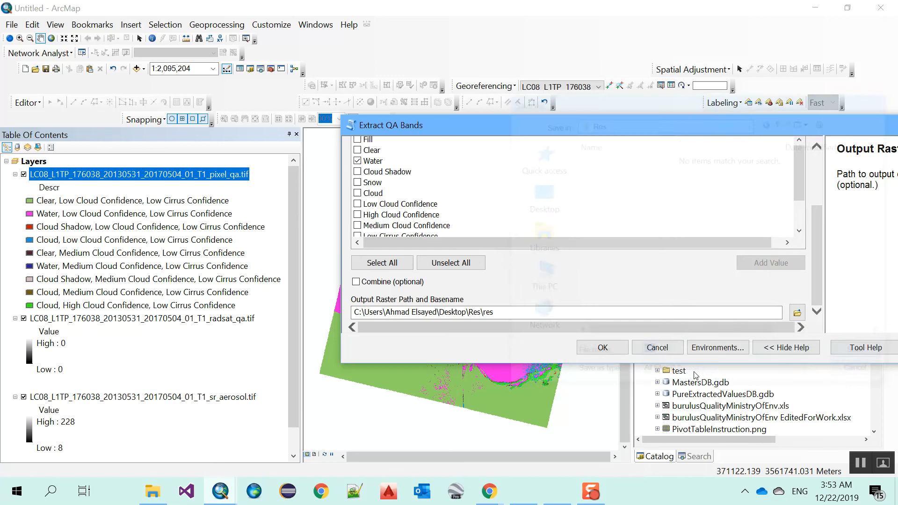
left_click(603, 348)
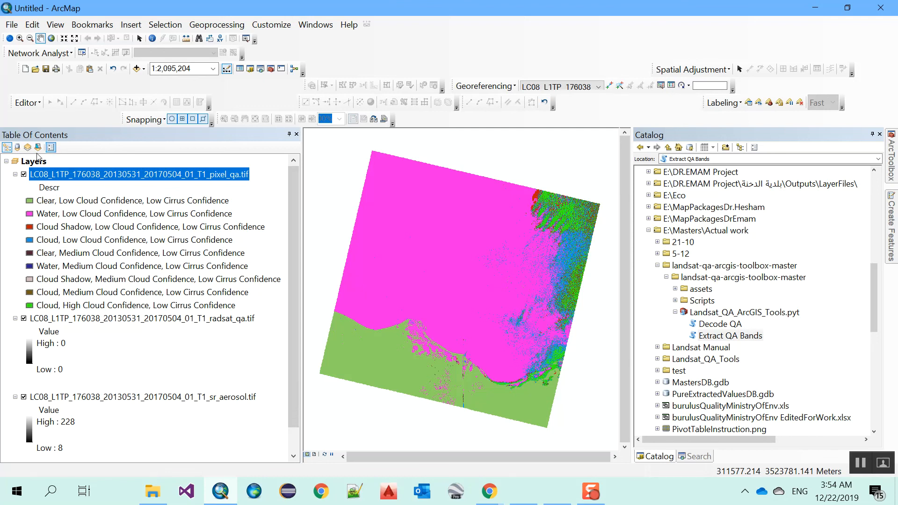
Step: Drag res_water.tif from the Res folder onto the ArcMap map
key("super+d")
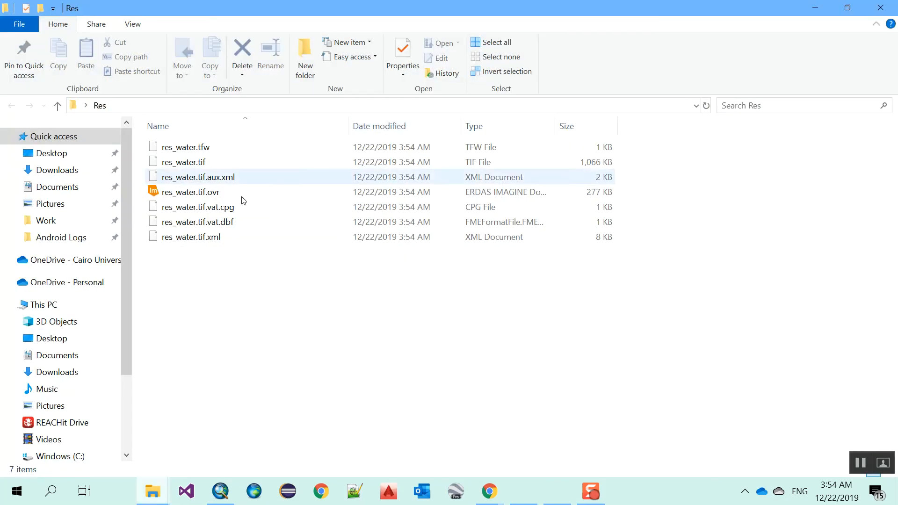
mouse_move(197, 165)
left_mouse_down()
mouse_move(211, 165)
mouse_move(541, 375)
mouse_move(538, 414)
mouse_move(335, 426)
mouse_move(239, 467)
mouse_move(223, 487)
mouse_move(258, 396)
mouse_move(234, 167)
left_mouse_up()
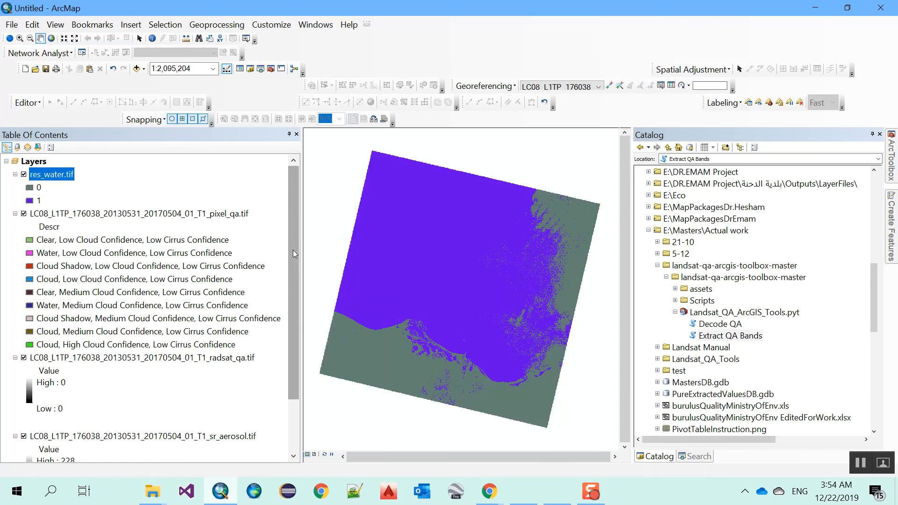
left_click(24, 214)
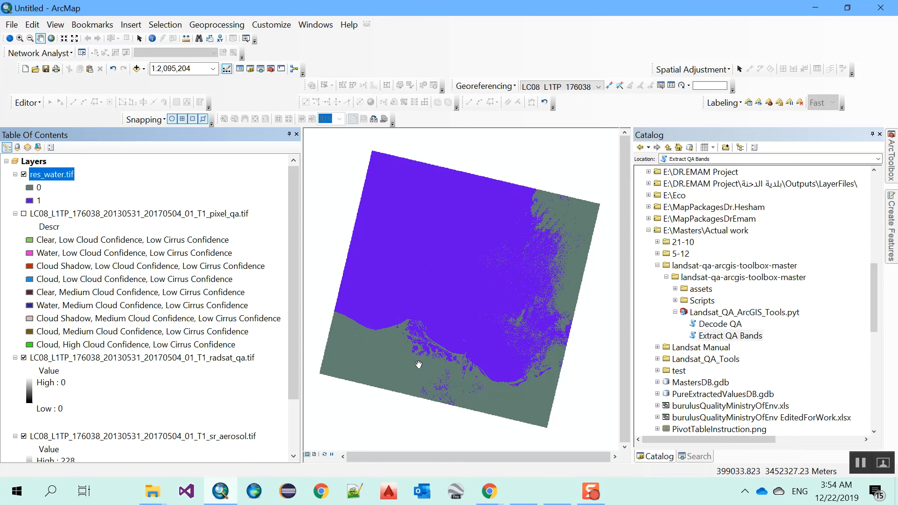
left_click(24, 214)
left_click(24, 175)
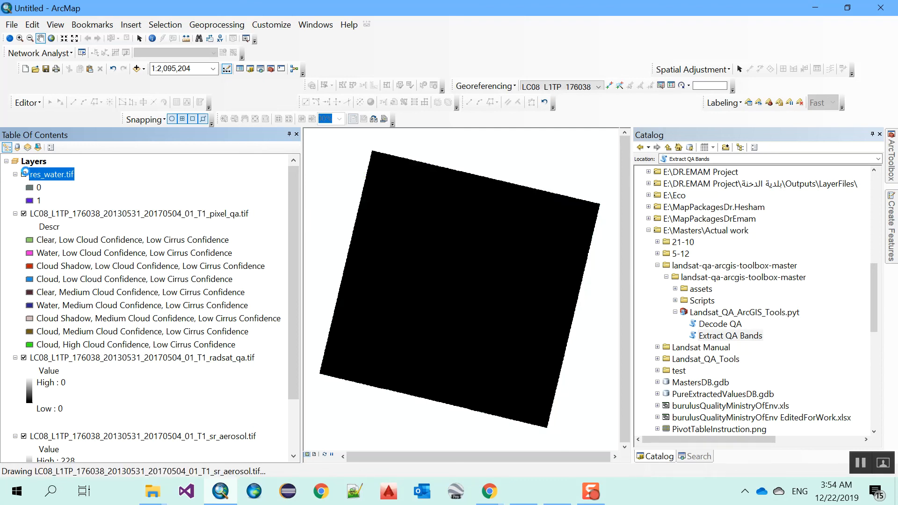
left_click(24, 175)
left_click(24, 175)
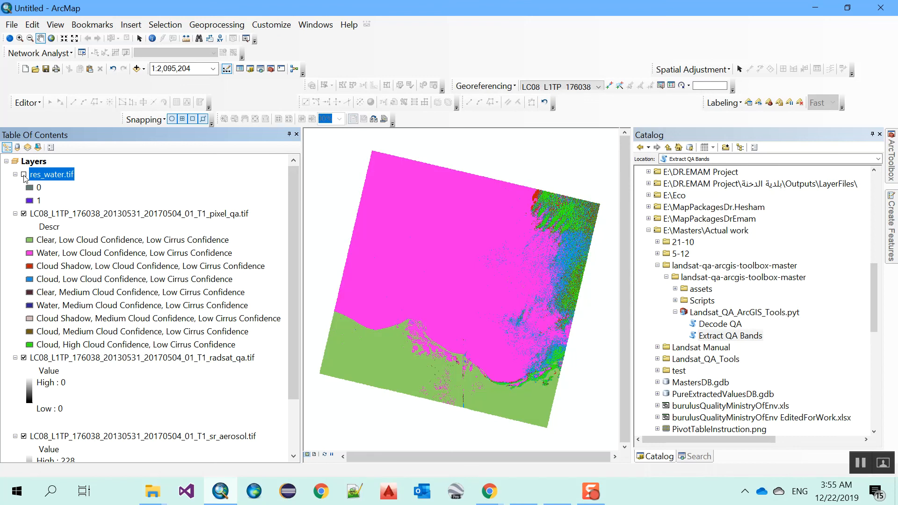
left_click(23, 175)
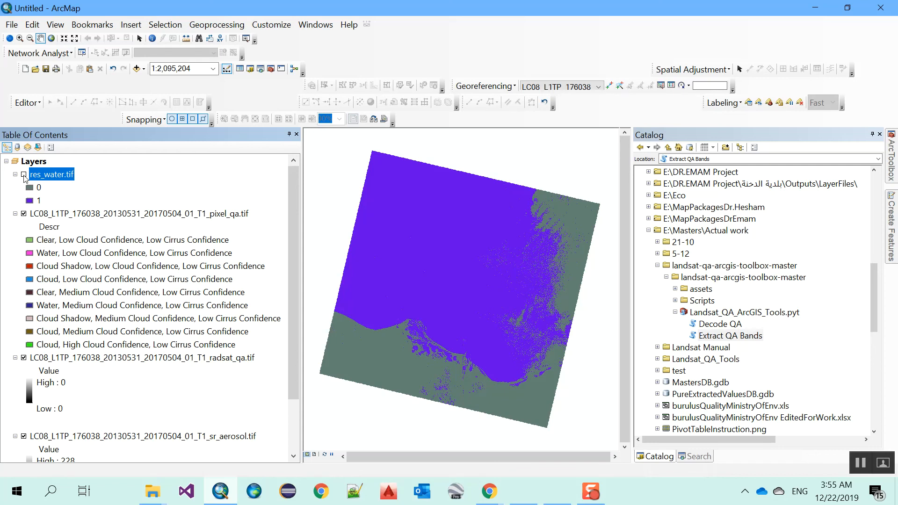
left_click(24, 175)
right_click(42, 177)
left_click(91, 213)
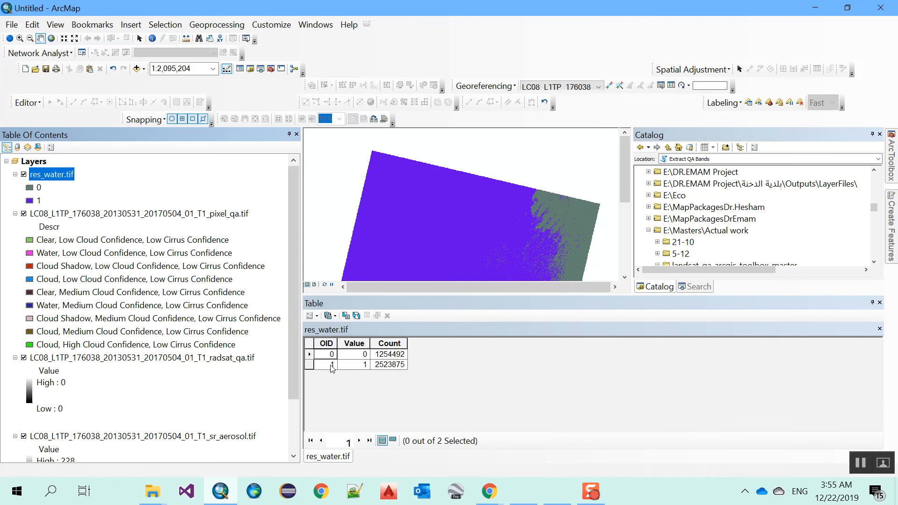
left_click(879, 301)
left_click(879, 303)
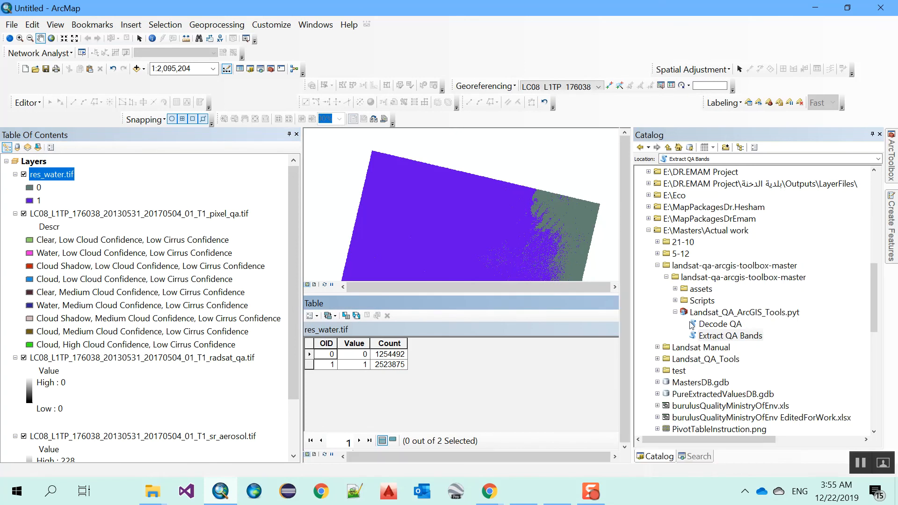